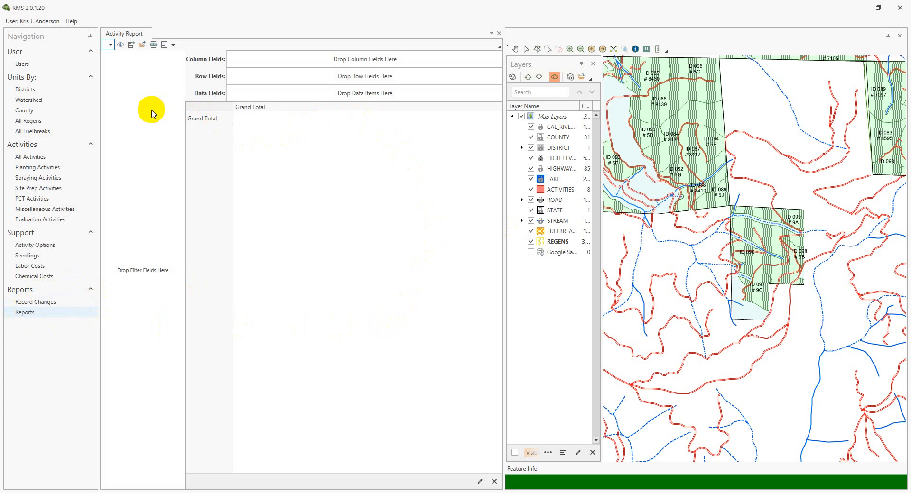
Base the report on Activities and add TotalCost and ActivityAcres as data fields
{"action": "left_click", "coordinate": [112, 45]}
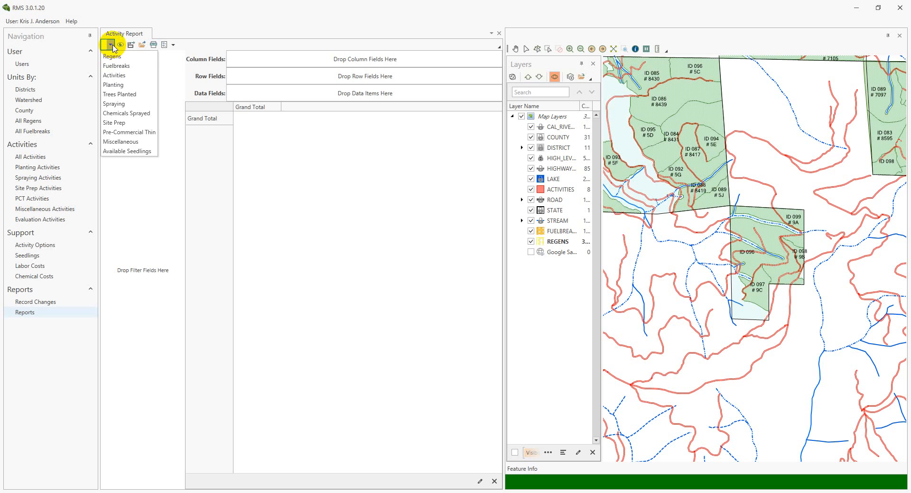
{"action": "left_click", "coordinate": [126, 79]}
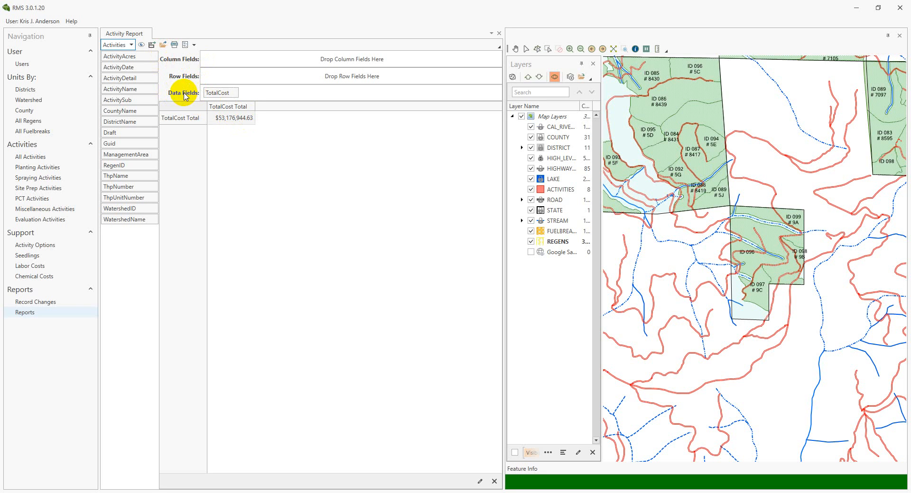
{"action": "left_click_drag", "start_coordinate": [133, 56], "coordinate": [277, 95]}
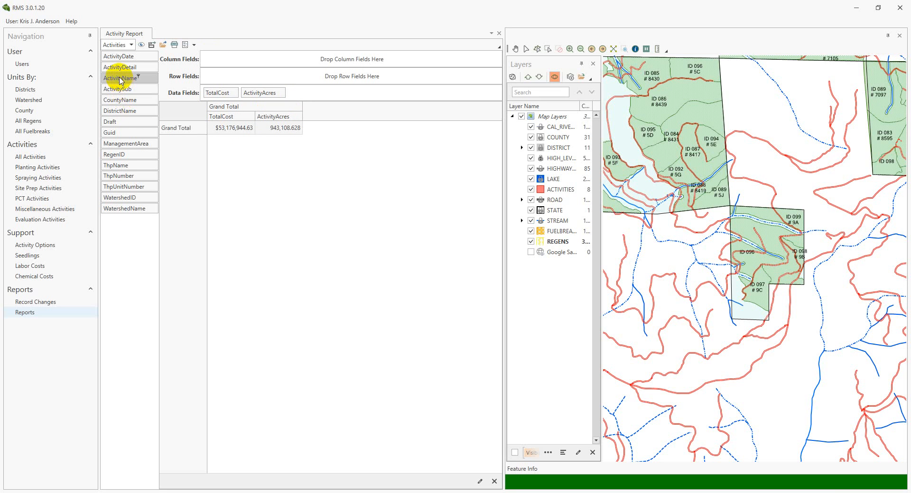
Split the report into columns by ActivityName and close the map pane to give the table more room
{"action": "left_click_drag", "start_coordinate": [119, 69], "coordinate": [241, 60]}
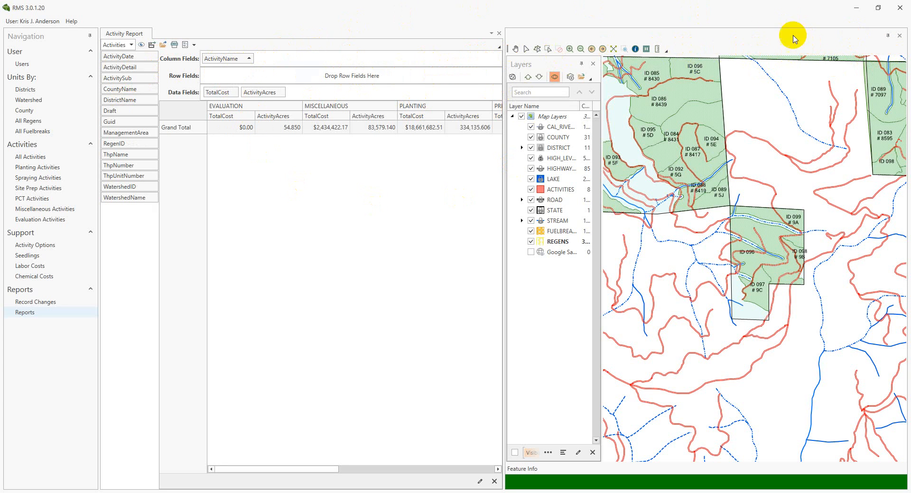
{"action": "left_click", "coordinate": [899, 35]}
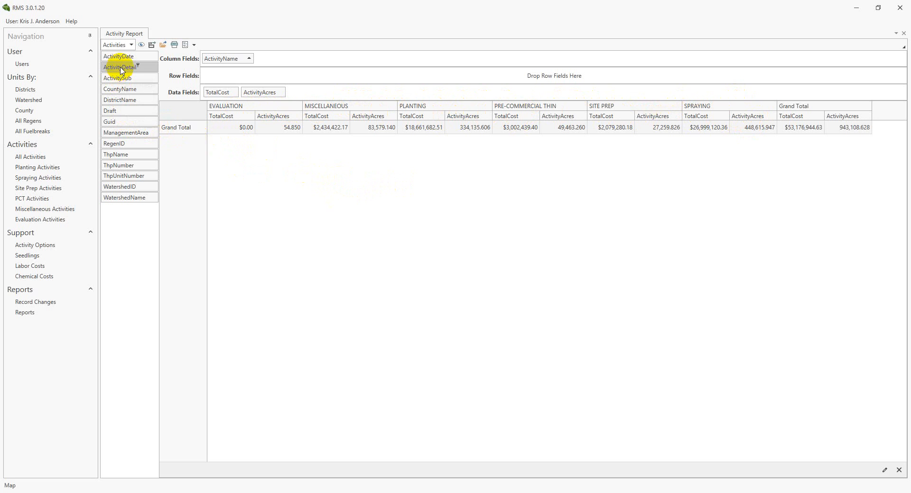
Filter the report's DistrictName to Weaverville and clear that filter again
{"action": "left_click", "coordinate": [139, 100]}
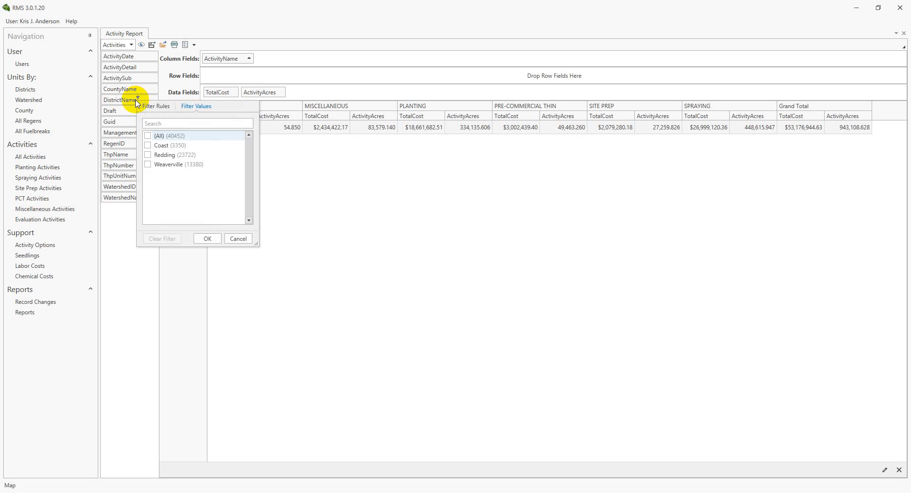
{"action": "left_click", "coordinate": [148, 164]}
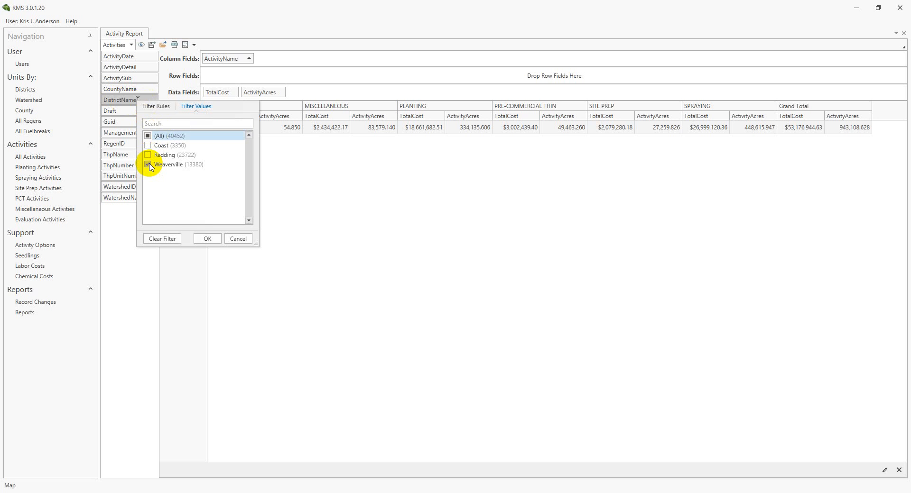
{"action": "left_click", "coordinate": [205, 239]}
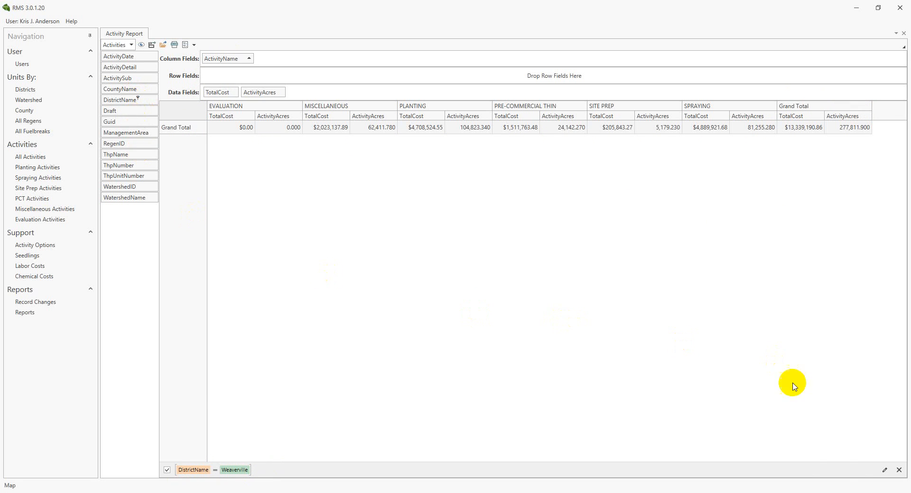
{"action": "left_click", "coordinate": [899, 470]}
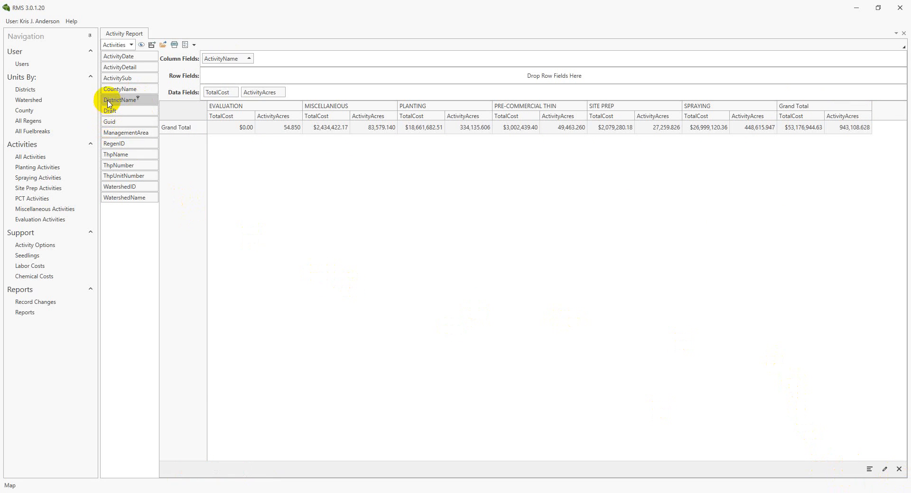
Try DistrictName as a row field in the report and return it to the unused filter fields
{"action": "left_click_drag", "start_coordinate": [113, 101], "coordinate": [204, 78]}
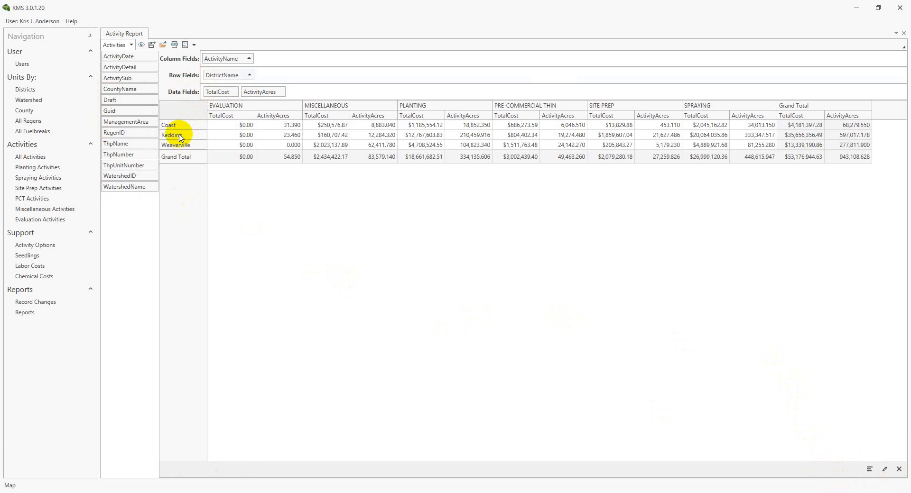
{"action": "left_click", "coordinate": [228, 75]}
{"action": "left_click_drag", "start_coordinate": [228, 74], "coordinate": [126, 85]}
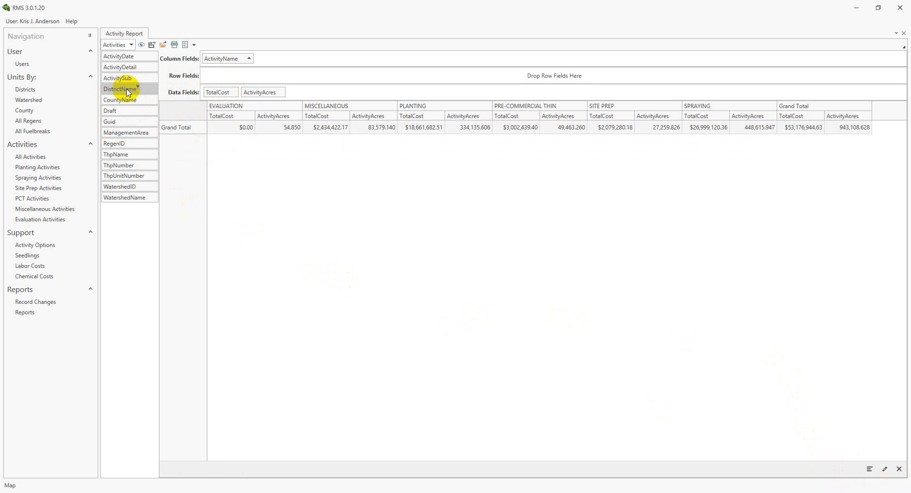
Filter the report by DistrictName so only Weaverville is included
{"action": "left_click", "coordinate": [138, 87]}
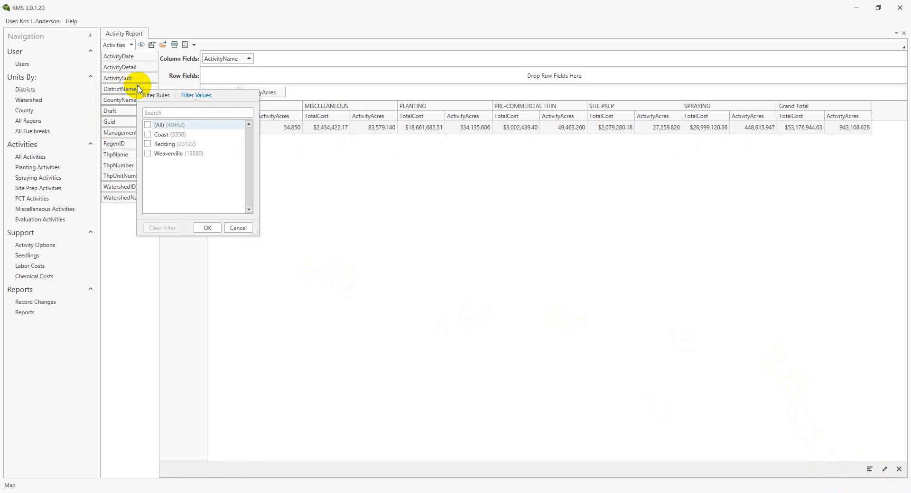
{"action": "left_click", "coordinate": [152, 152]}
{"action": "left_click", "coordinate": [205, 228]}
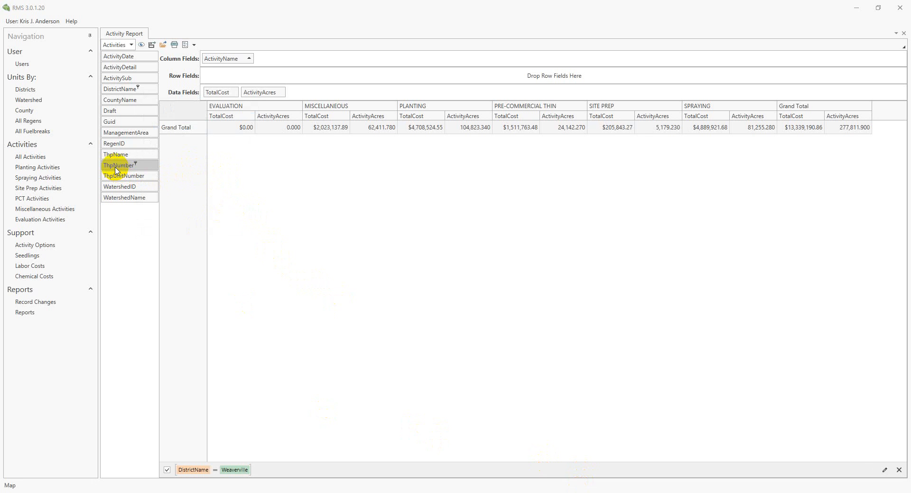
Add ThpName as a row field and sort its rows in descending order
{"action": "left_click_drag", "start_coordinate": [112, 160], "coordinate": [218, 76]}
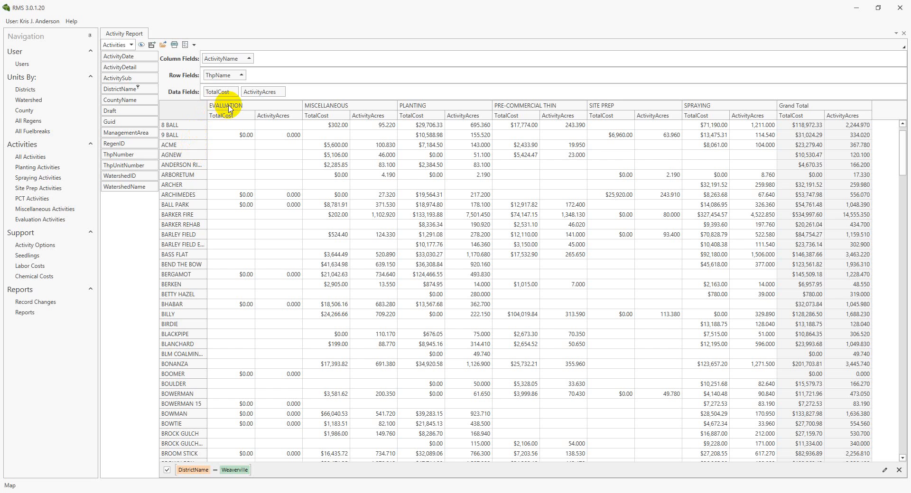
{"action": "left_click", "coordinate": [231, 76]}
Filter the ThpName row field to CARR FIRE only
{"action": "left_click", "coordinate": [232, 74]}
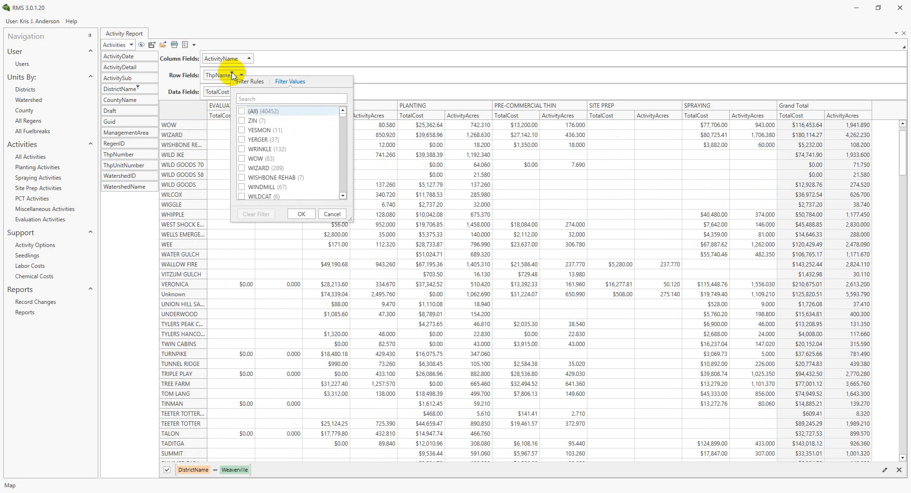
{"action": "scroll", "coordinate": [243, 128], "scroll_direction": "down", "scroll_amount": 10}
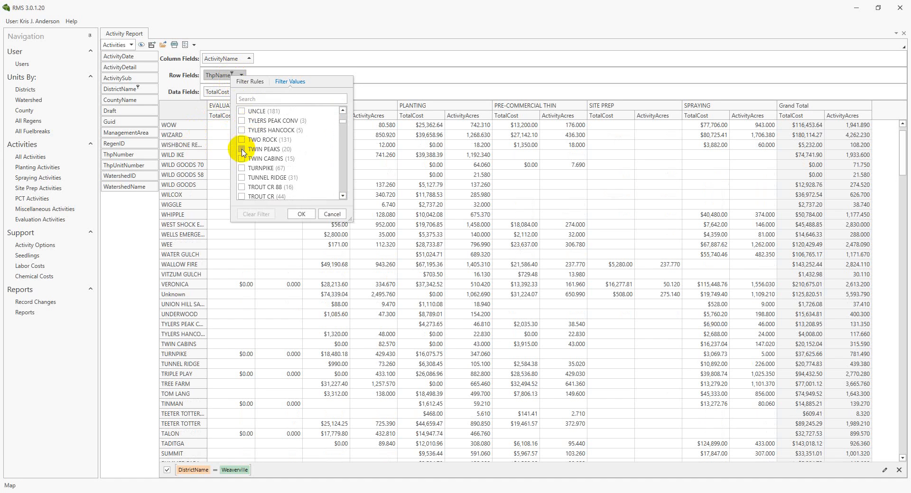
{"action": "scroll", "coordinate": [244, 173], "scroll_direction": "down", "scroll_amount": 5}
{"action": "left_click", "coordinate": [268, 99]}
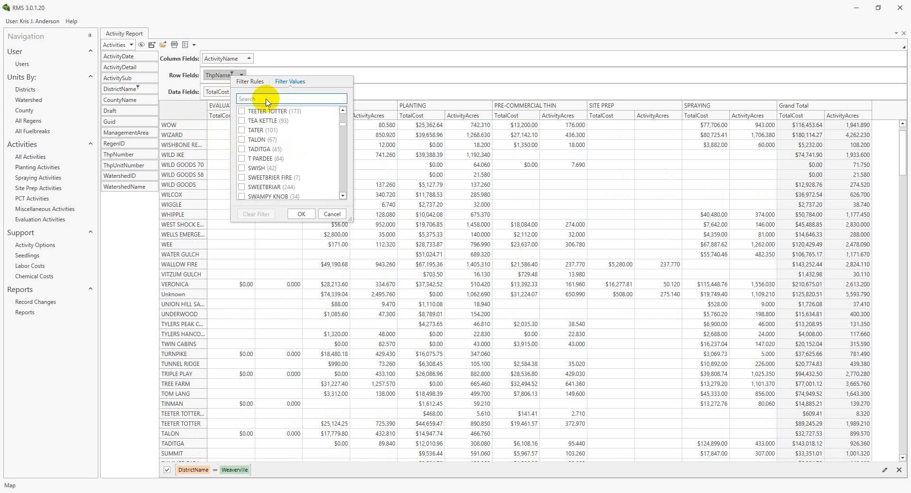
{"action": "left_click", "coordinate": [258, 130]}
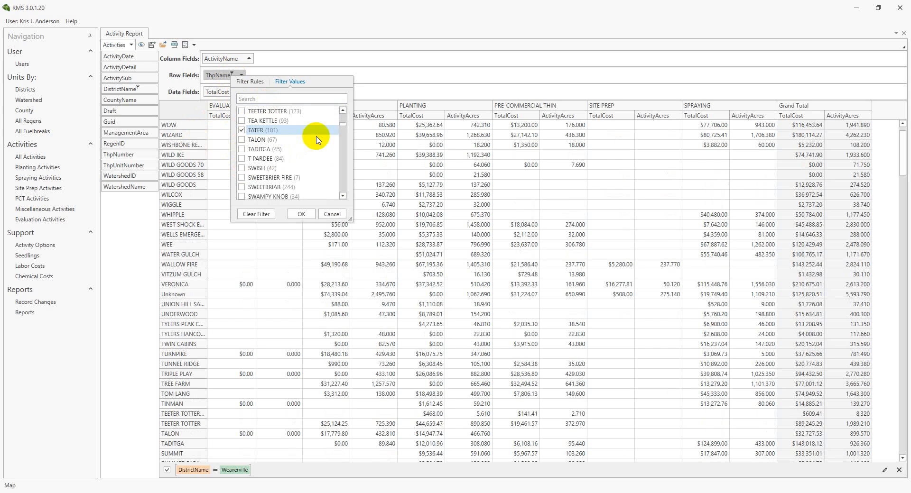
{"action": "left_click_drag", "start_coordinate": [342, 125], "coordinate": [346, 178]}
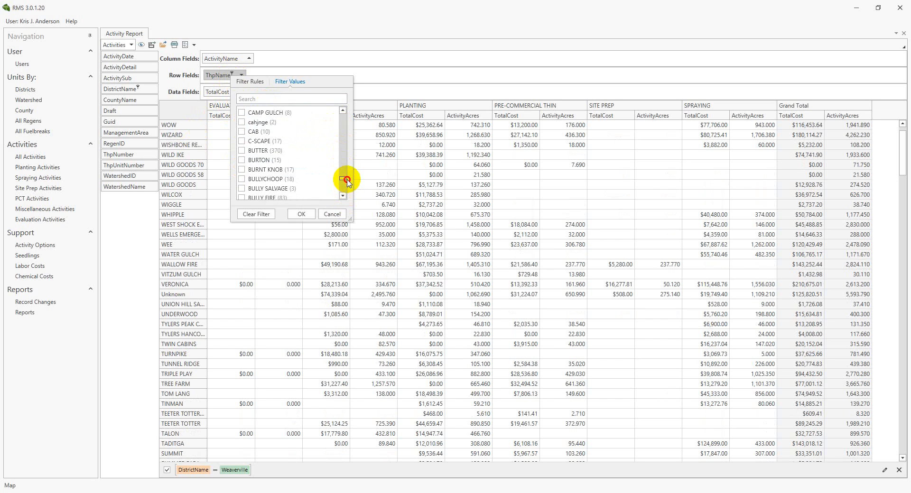
{"action": "scroll", "coordinate": [275, 176], "scroll_direction": "up", "scroll_amount": 3}
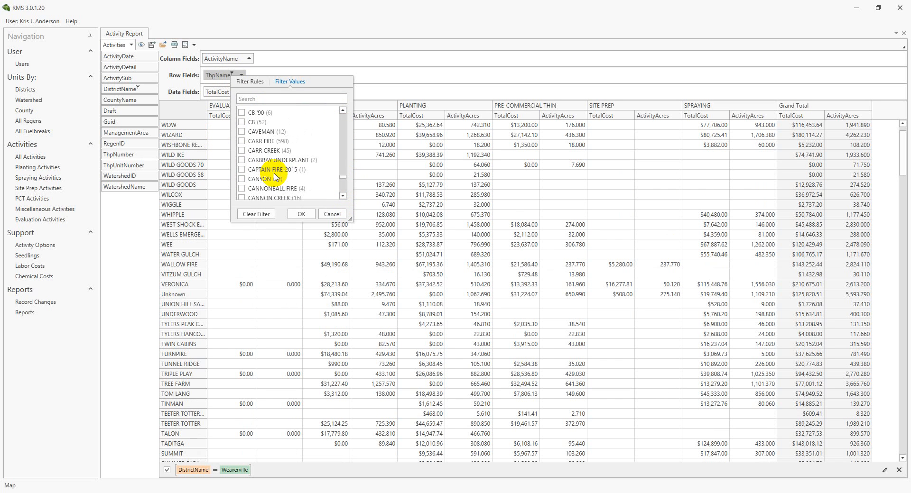
{"action": "scroll", "coordinate": [275, 177], "scroll_direction": "down", "scroll_amount": 3}
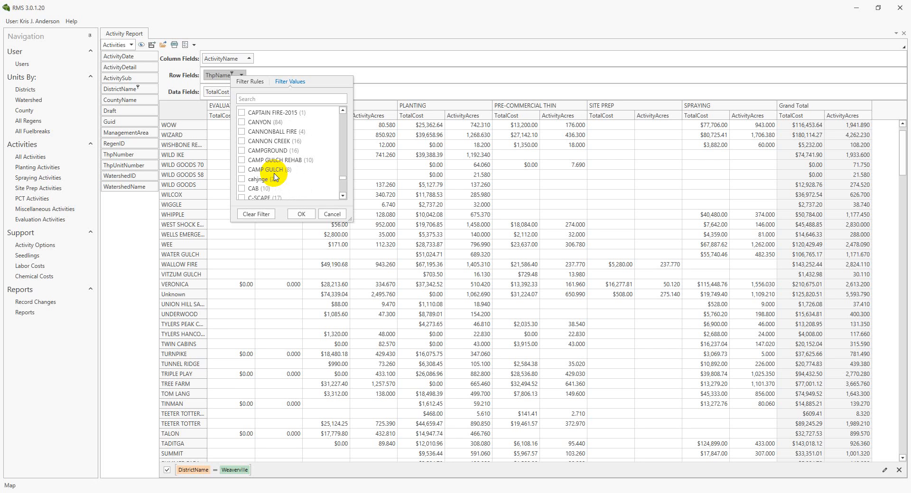
{"action": "scroll", "coordinate": [274, 175], "scroll_direction": "up", "scroll_amount": 3}
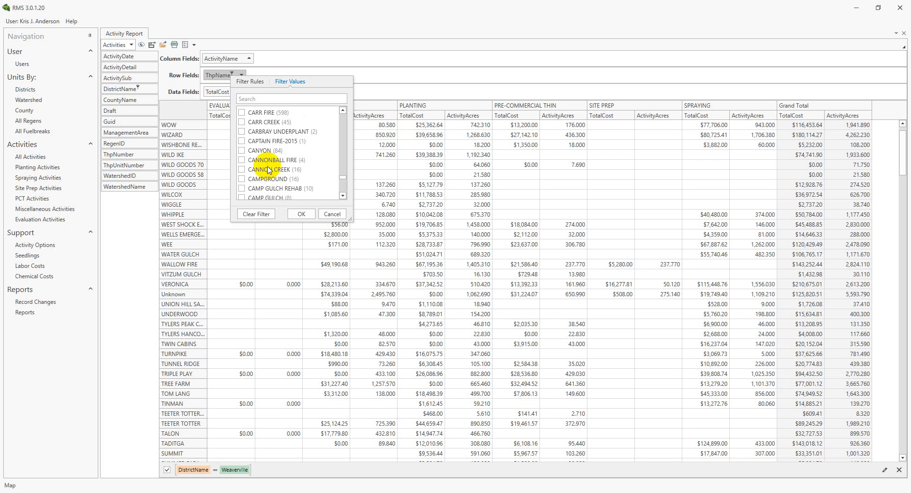
{"action": "left_click", "coordinate": [242, 112]}
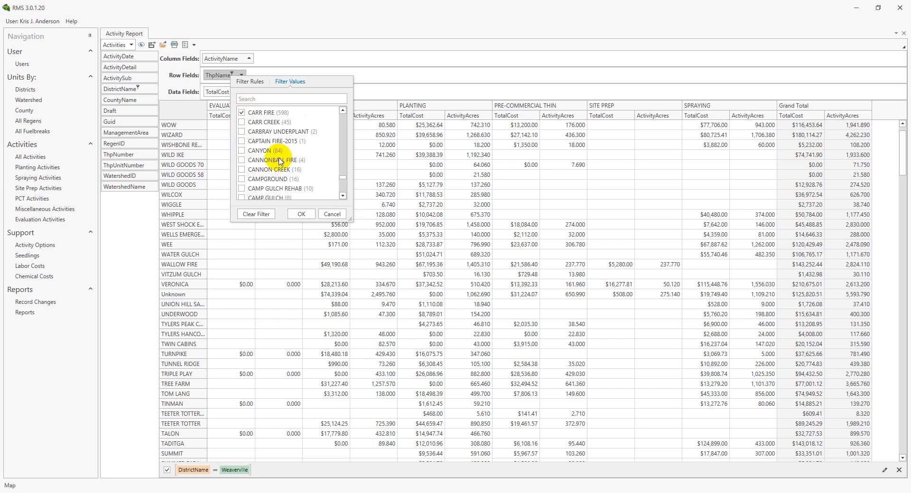
{"action": "left_click", "coordinate": [303, 213]}
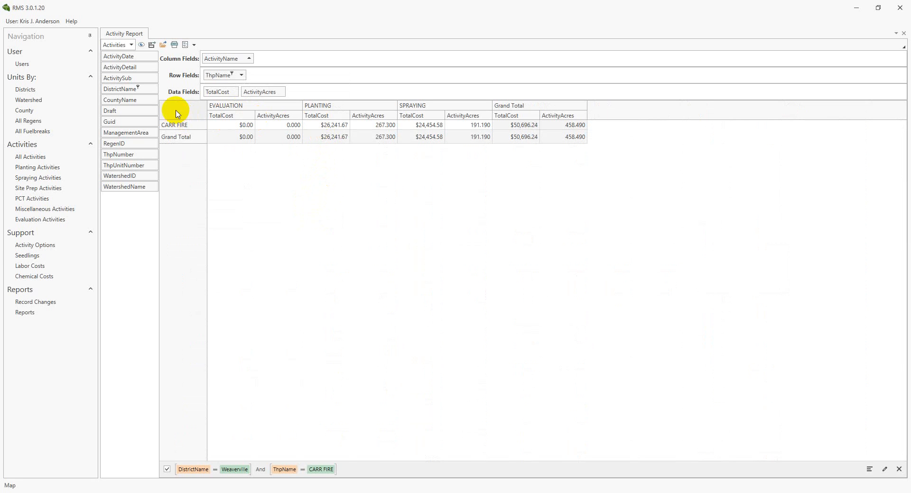
Filter the report's ActivityDate to the year 2021
{"action": "left_click", "coordinate": [135, 56]}
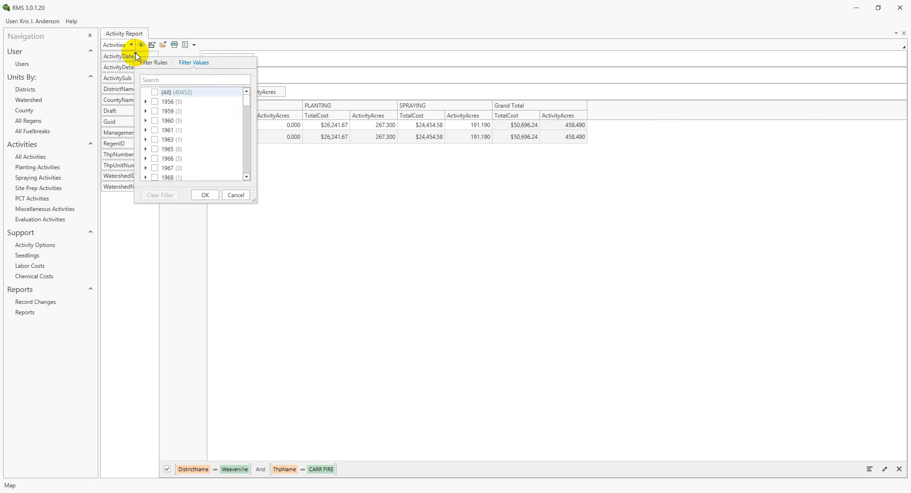
{"action": "left_click_drag", "start_coordinate": [247, 106], "coordinate": [246, 177]}
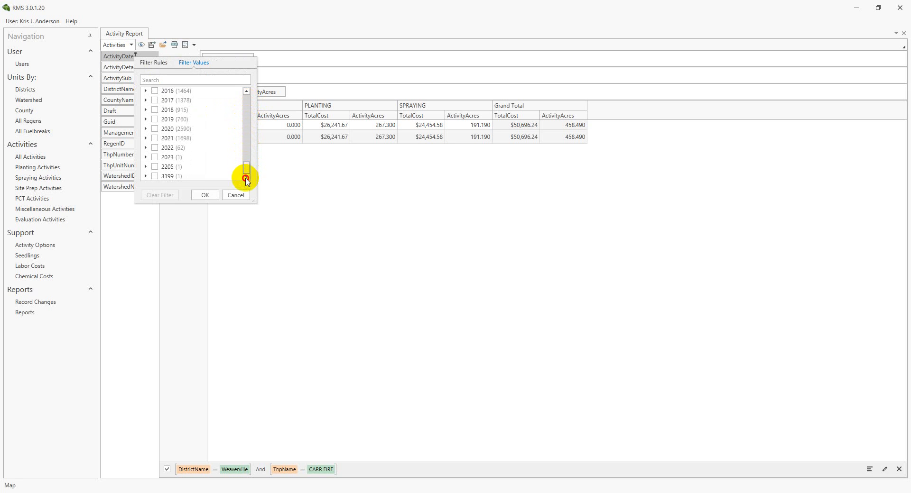
{"action": "left_click", "coordinate": [155, 138]}
{"action": "left_click", "coordinate": [208, 195]}
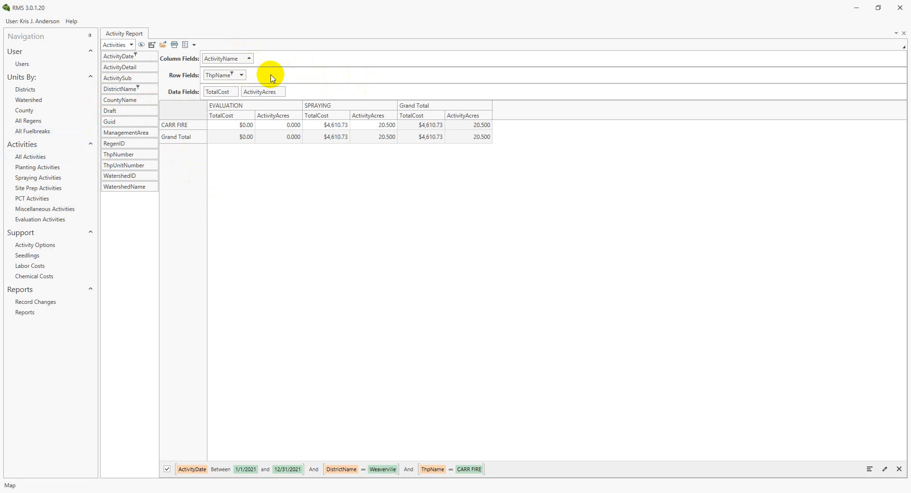
Review which districts are selected in the DistrictName filter and close it without changes
{"action": "left_click", "coordinate": [138, 88]}
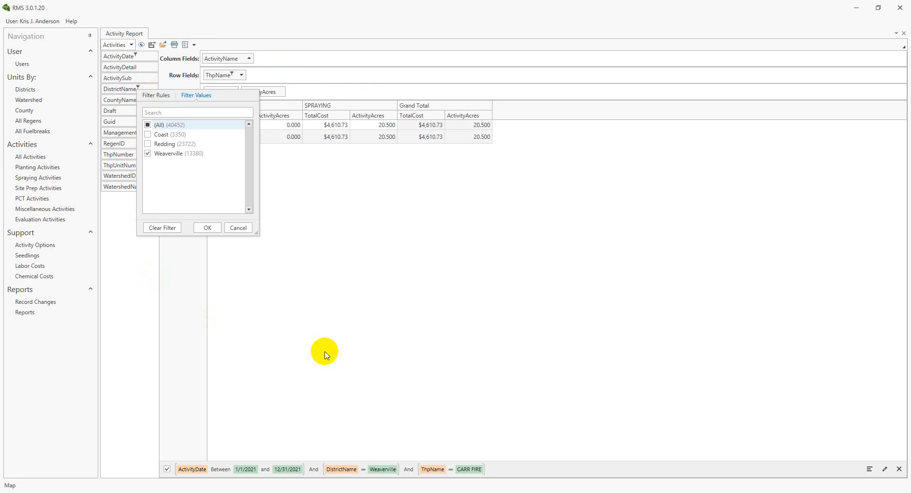
{"action": "left_click", "coordinate": [609, 466]}
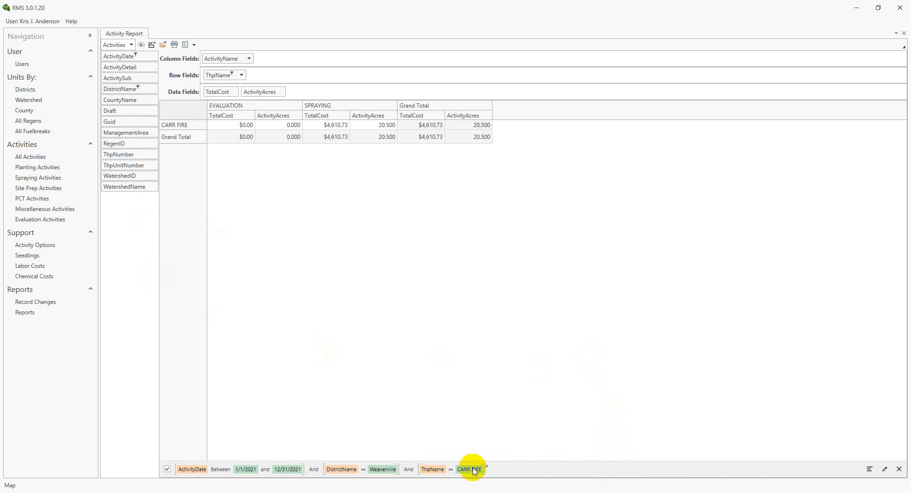
Try adding a RegenID condition in the Filter Editor, remove it and cancel the filter edit
{"action": "left_click", "coordinate": [884, 470]}
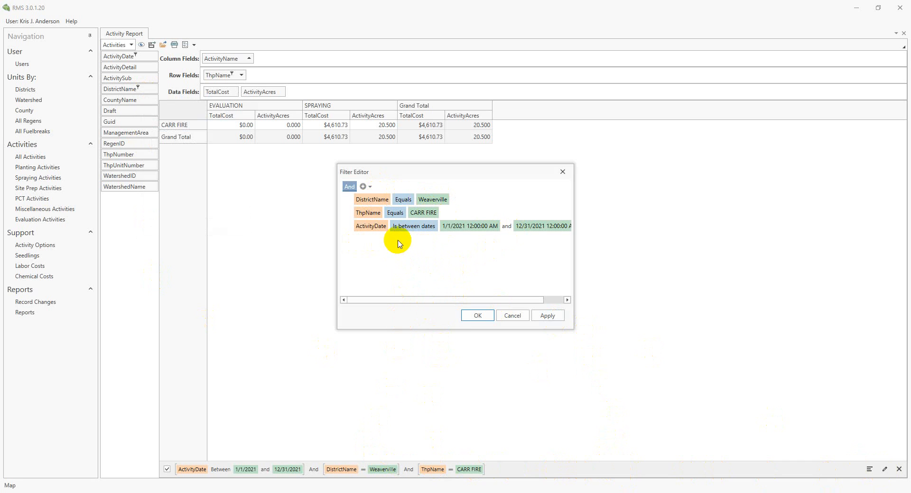
{"action": "left_click", "coordinate": [364, 187]}
{"action": "left_click", "coordinate": [366, 200]}
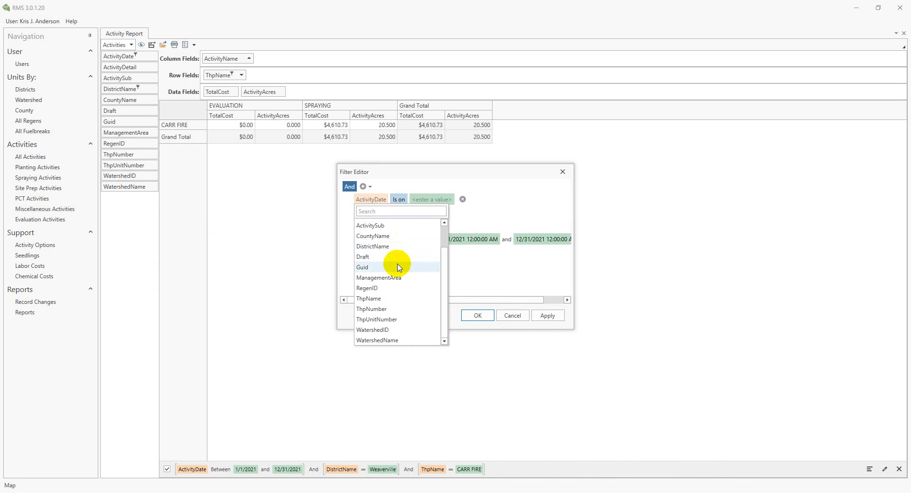
{"action": "left_click", "coordinate": [378, 288]}
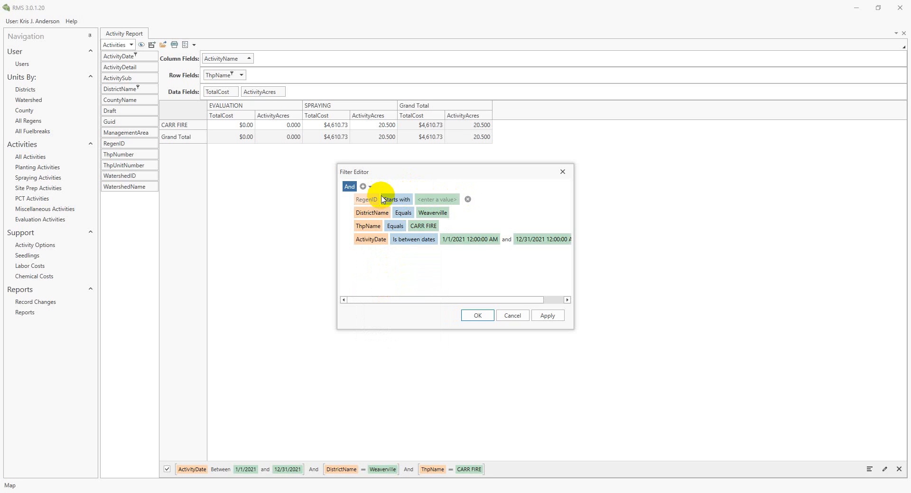
{"action": "left_click", "coordinate": [470, 198]}
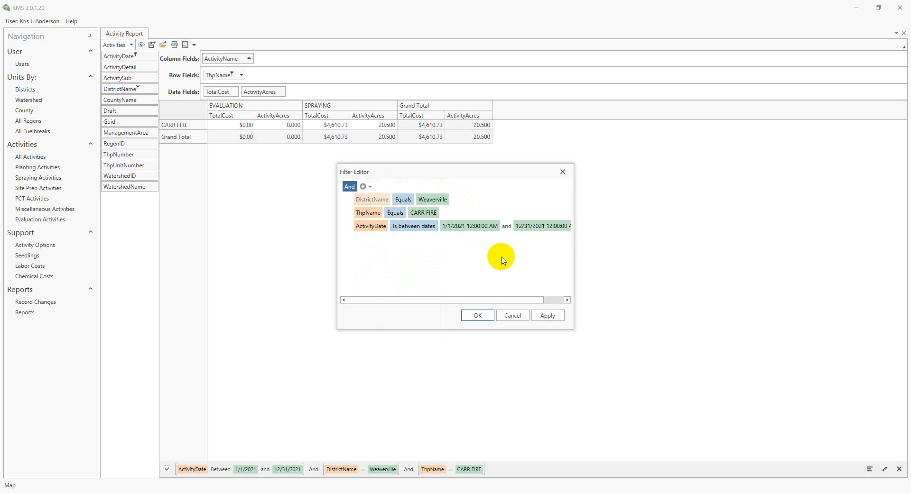
{"action": "left_click", "coordinate": [511, 315]}
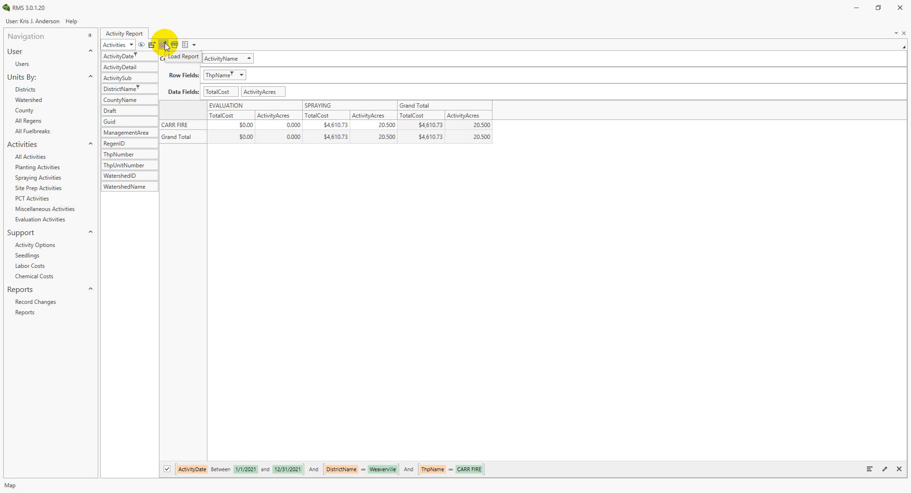
{"action": "left_click", "coordinate": [195, 46]}
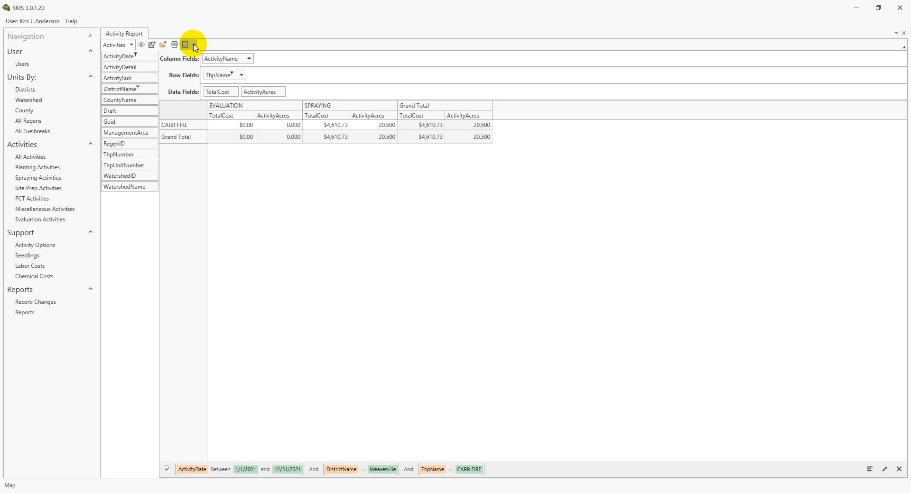